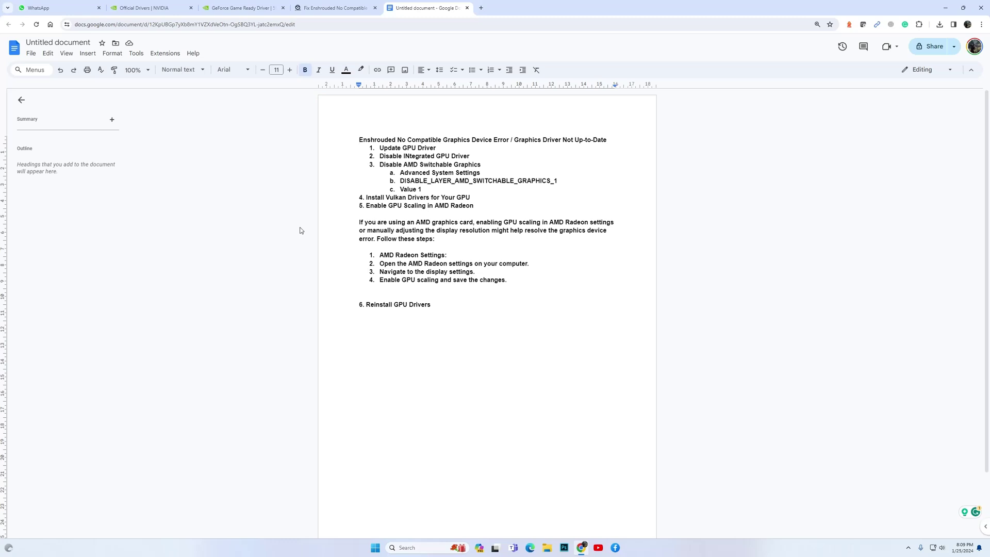
- View the GeForce Game Ready Driver page, and check for driver updates in GeForce Experience before closing it
left_click(230, 12)
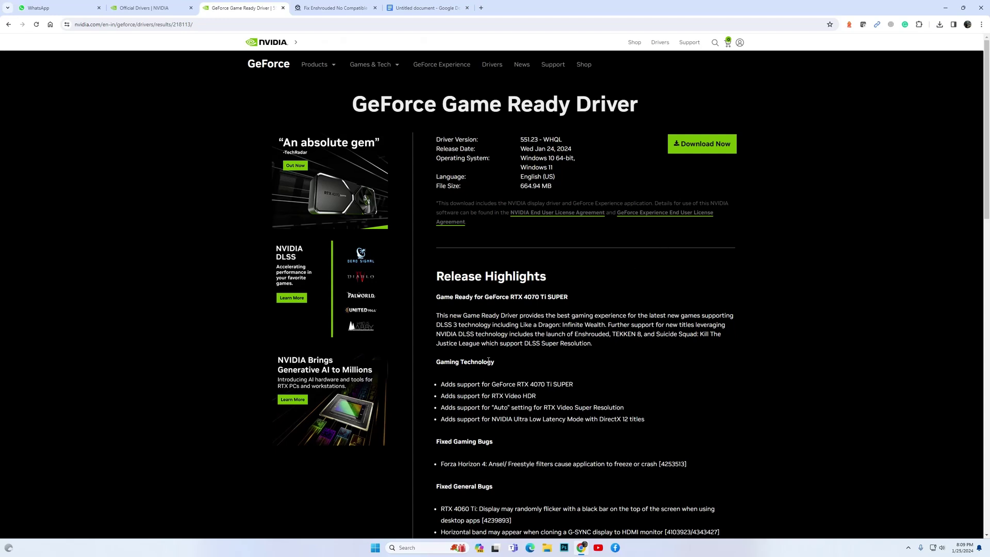
left_click(426, 545)
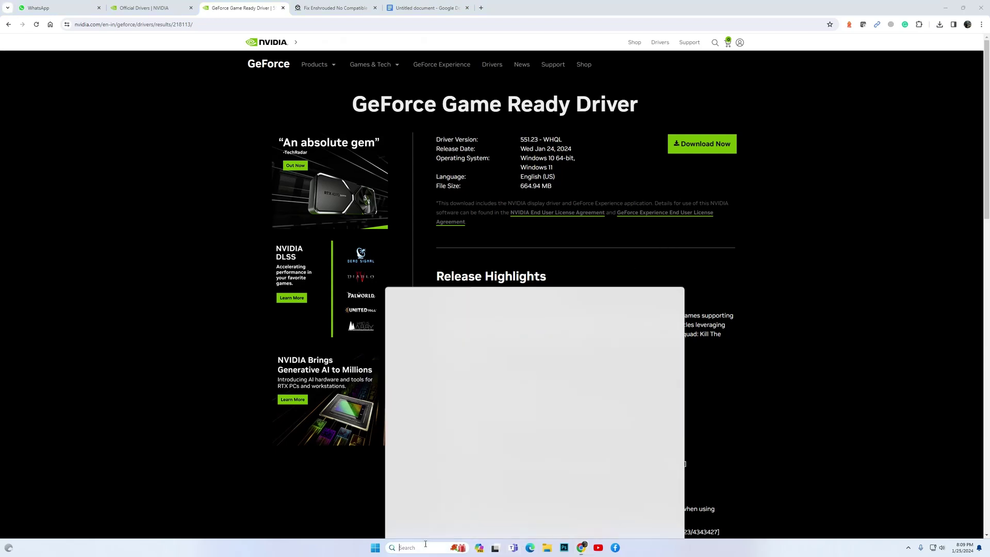
left_click(443, 287)
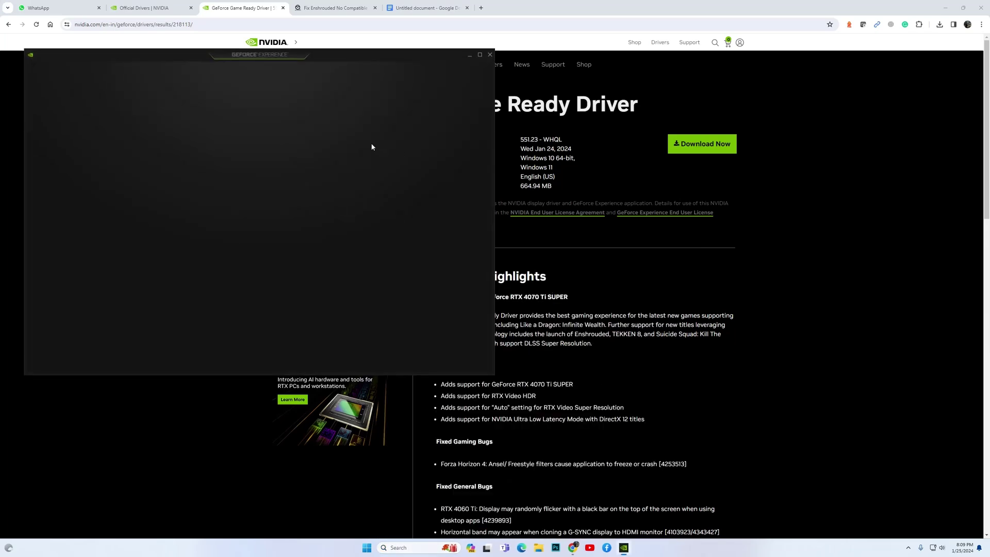
left_click_drag(360, 63, 667, 138)
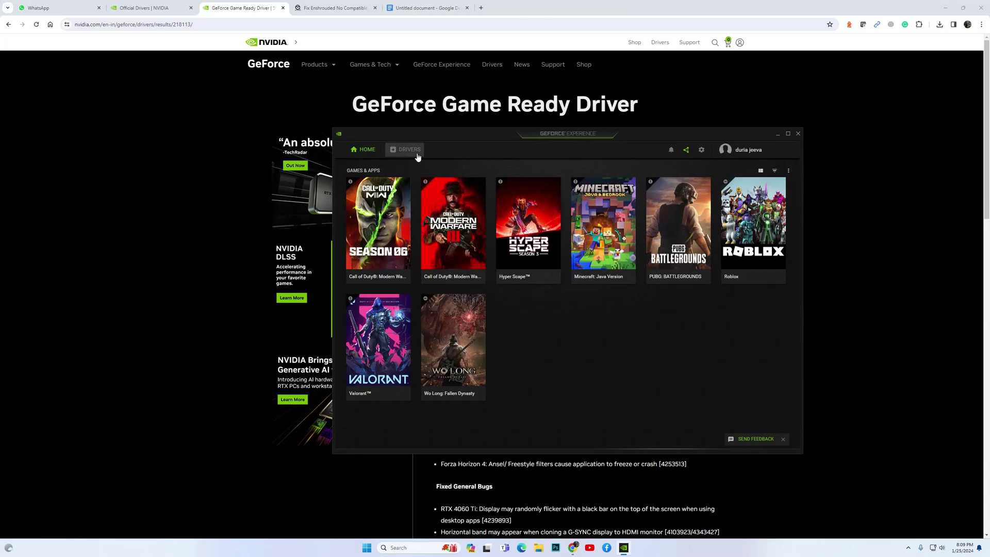
left_click(413, 151)
left_click(734, 175)
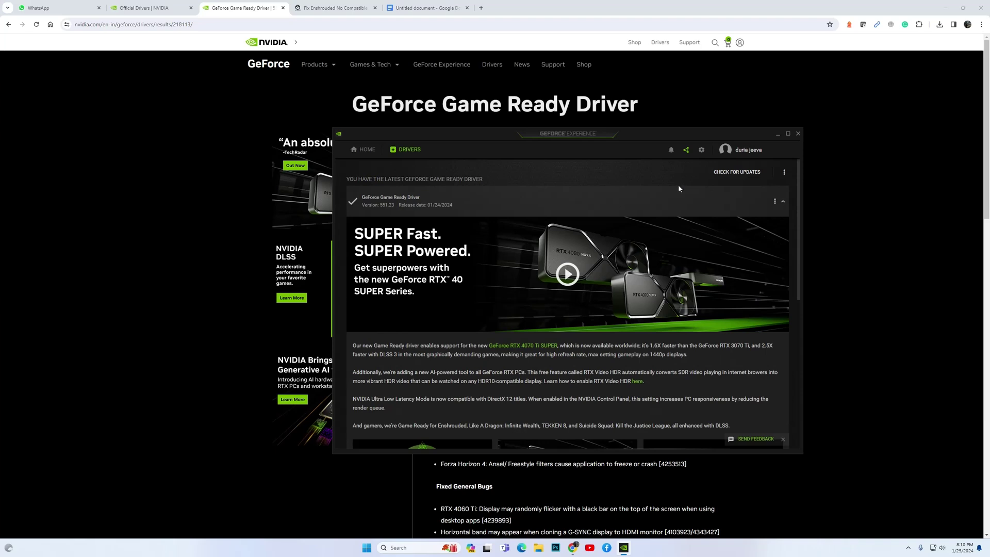
left_click(798, 134)
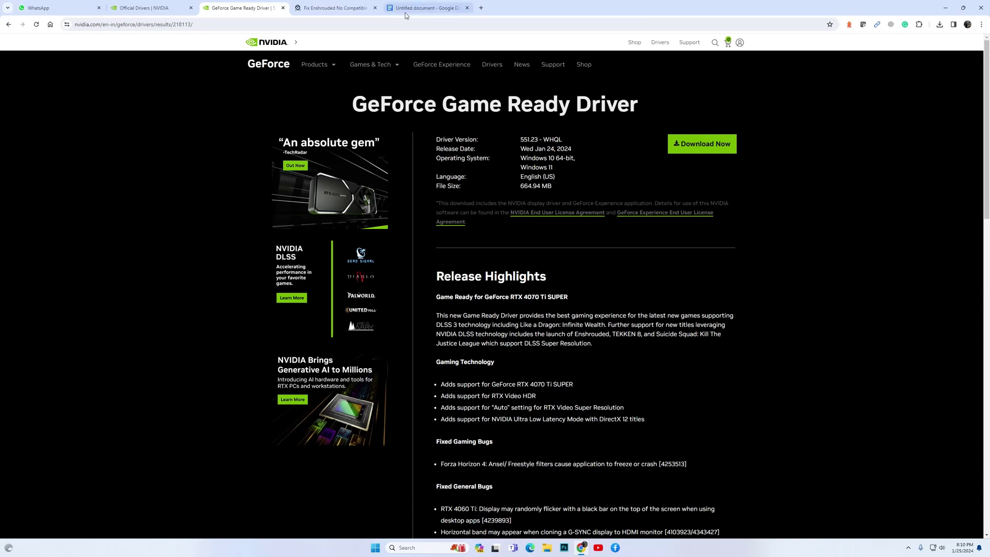
- Highlight the "Disable INtegrated GPU Driver" item in the document, and expand the display adapters in Device Manager
left_click(425, 8)
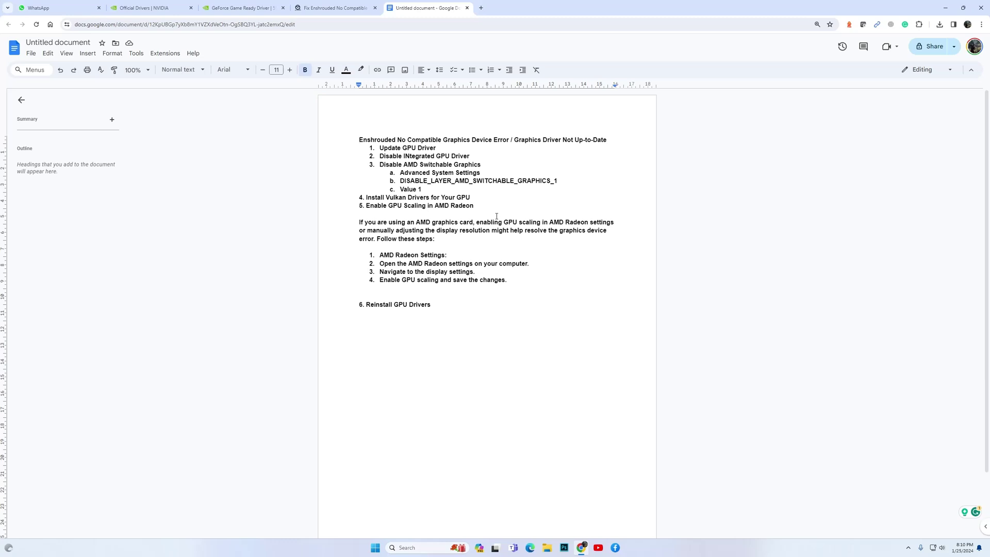
left_click_drag(473, 160, 379, 157)
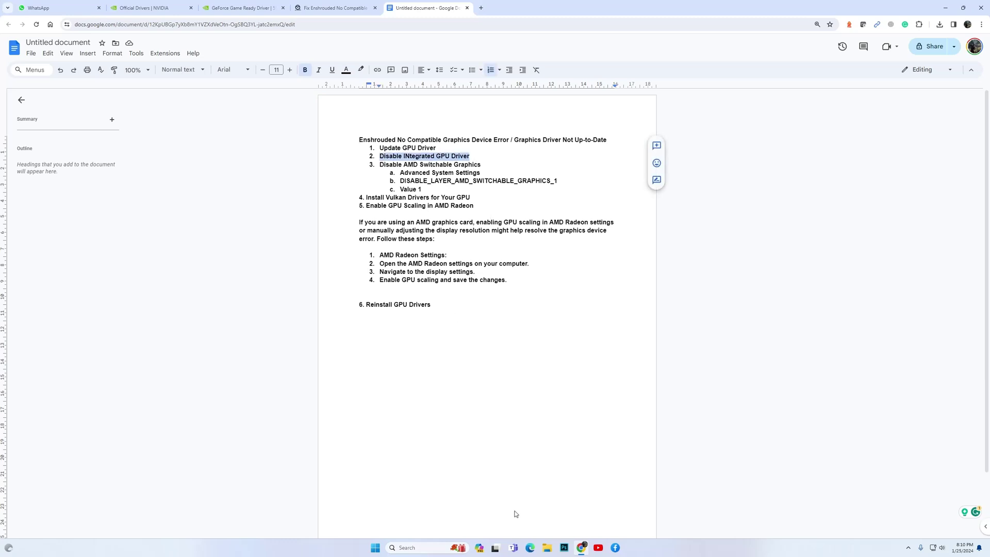
left_click(421, 547)
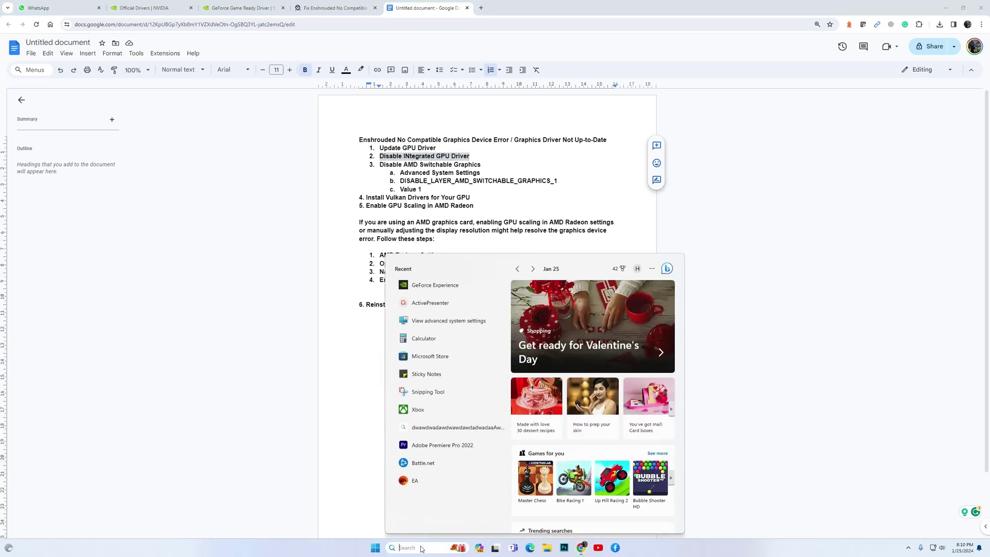
left_click(733, 469)
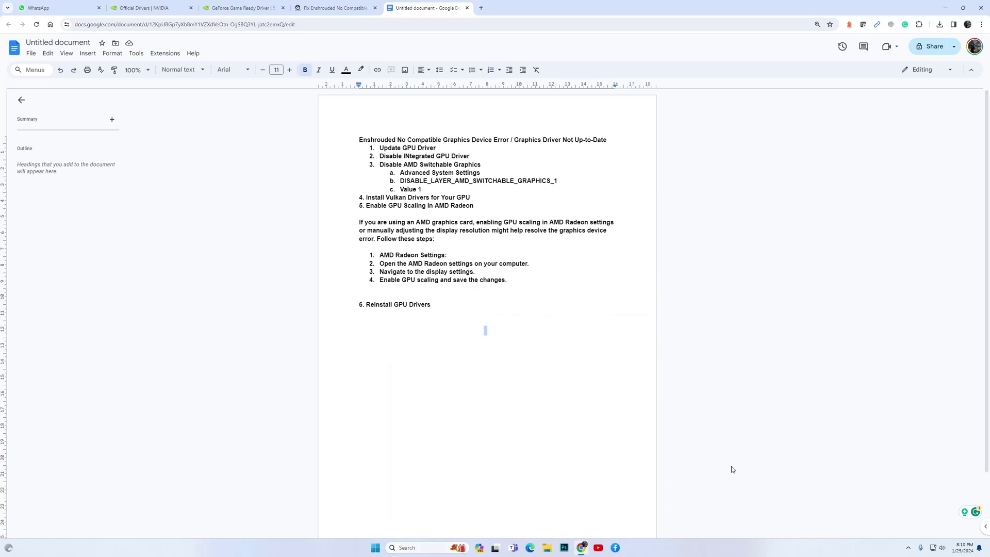
key("super+x")
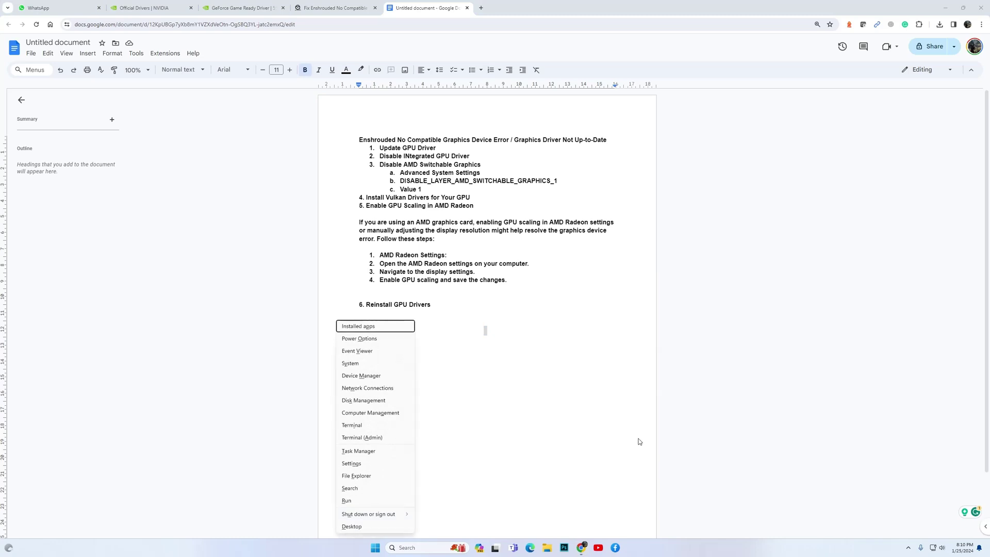
left_click(369, 376)
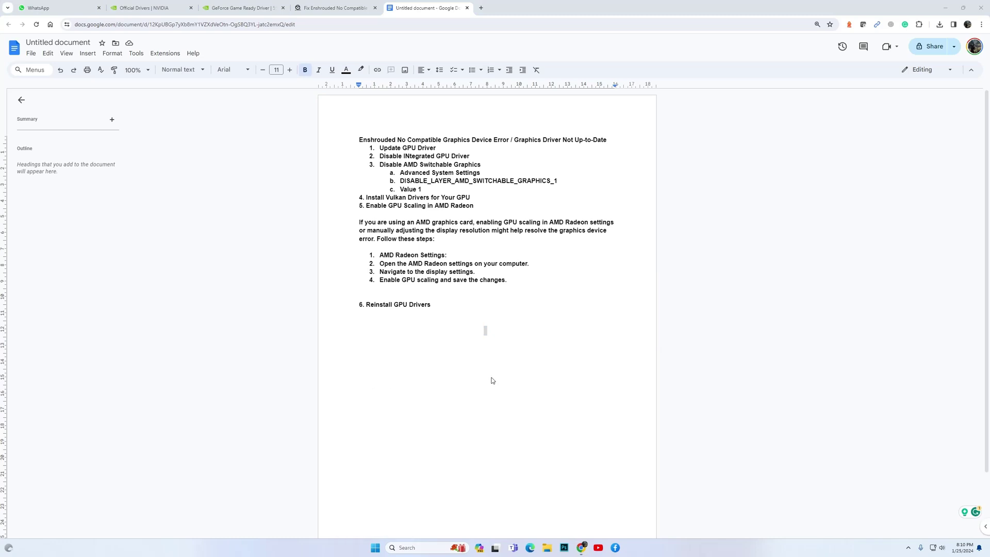
left_click_drag(173, 23, 618, 125)
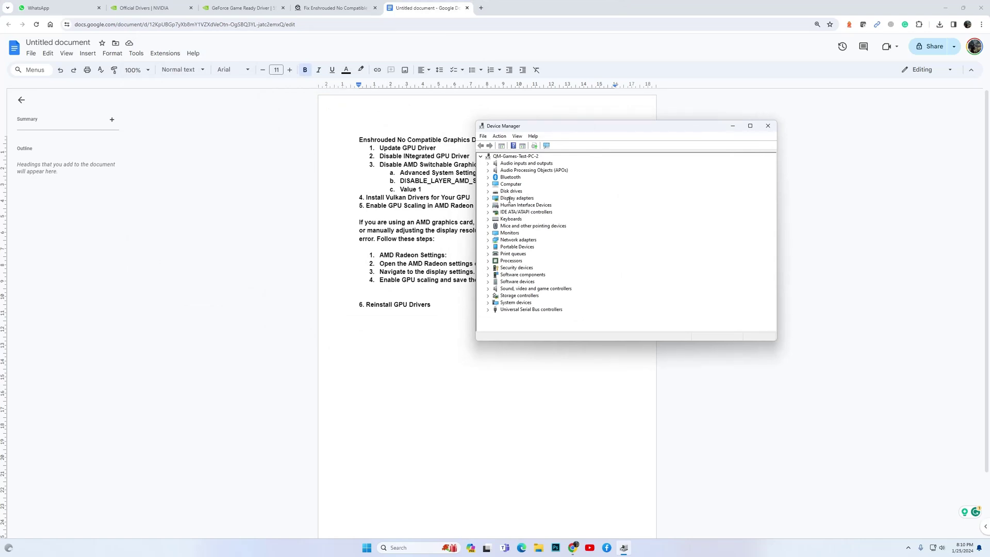
left_click(490, 198)
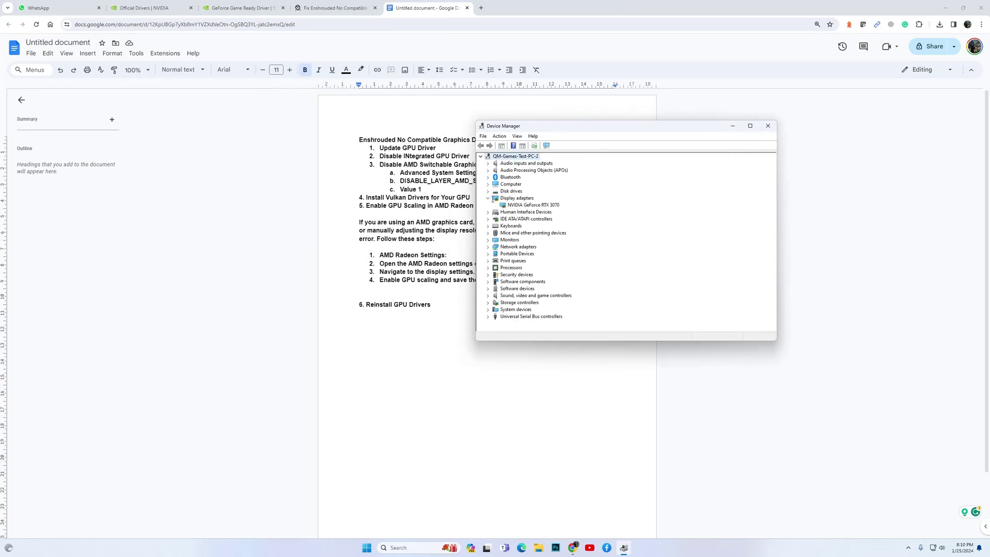
- View the device actions available for the NVIDIA GeForce RTX 3070, including disabling it, and close Device Manager without applying any
left_click(549, 206)
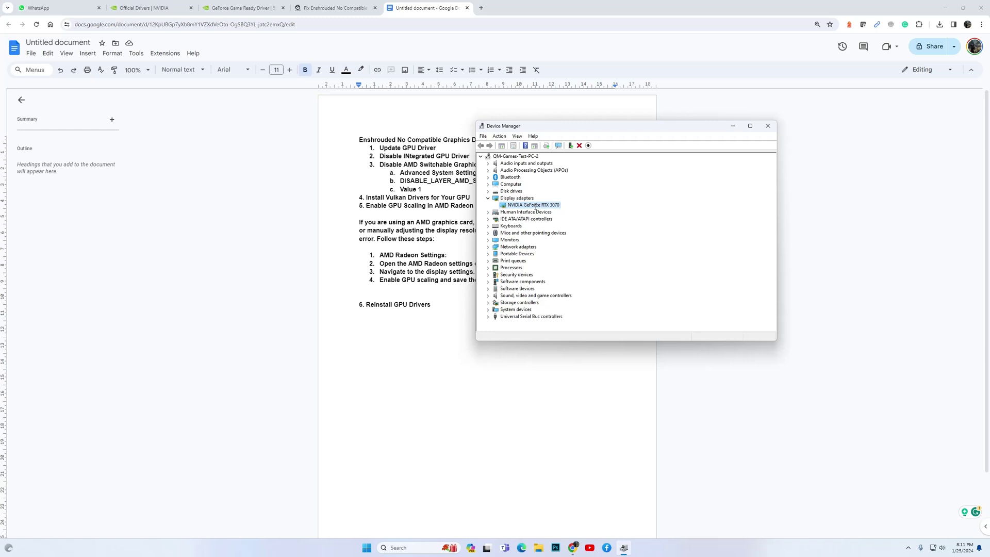
right_click(535, 206)
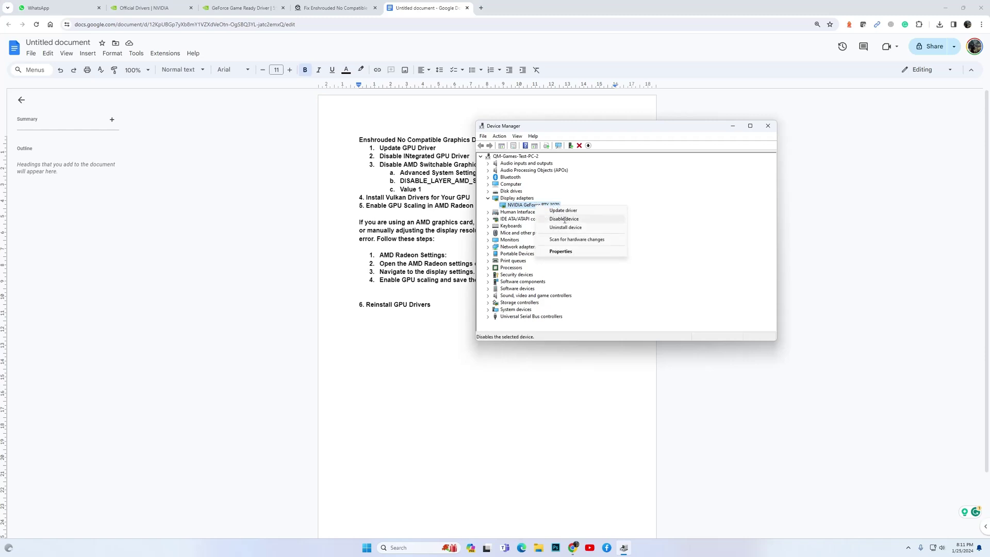
left_click(718, 228)
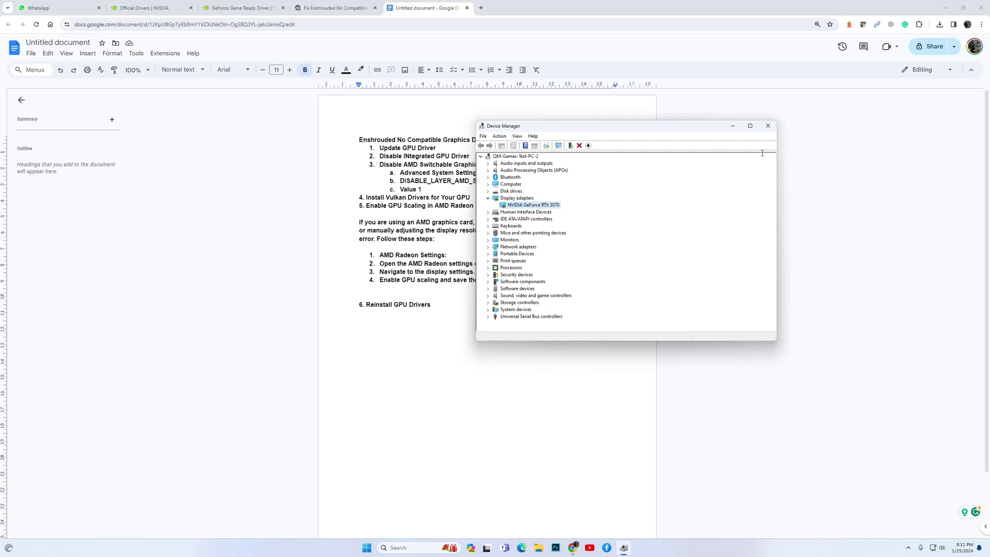
left_click(767, 126)
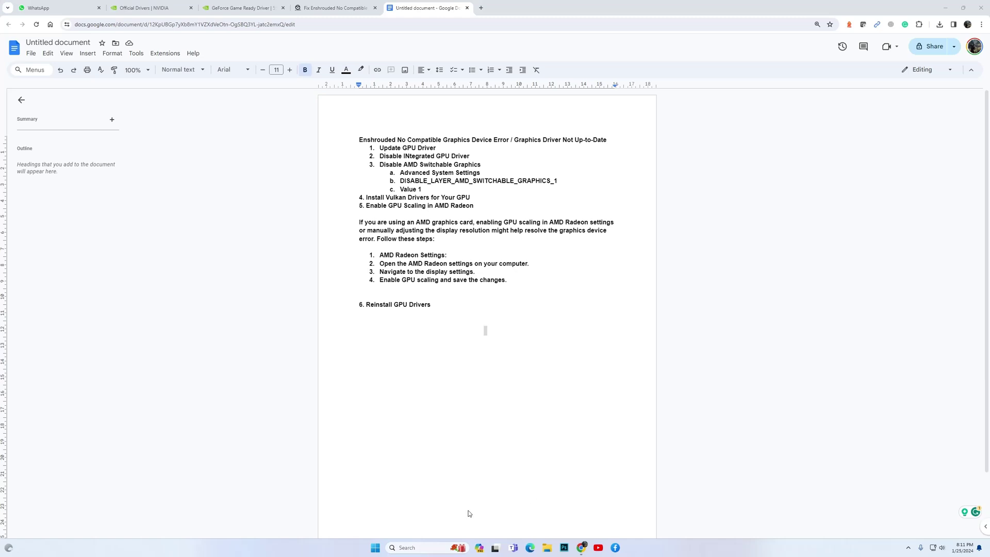
left_click(478, 480)
left_click(421, 547)
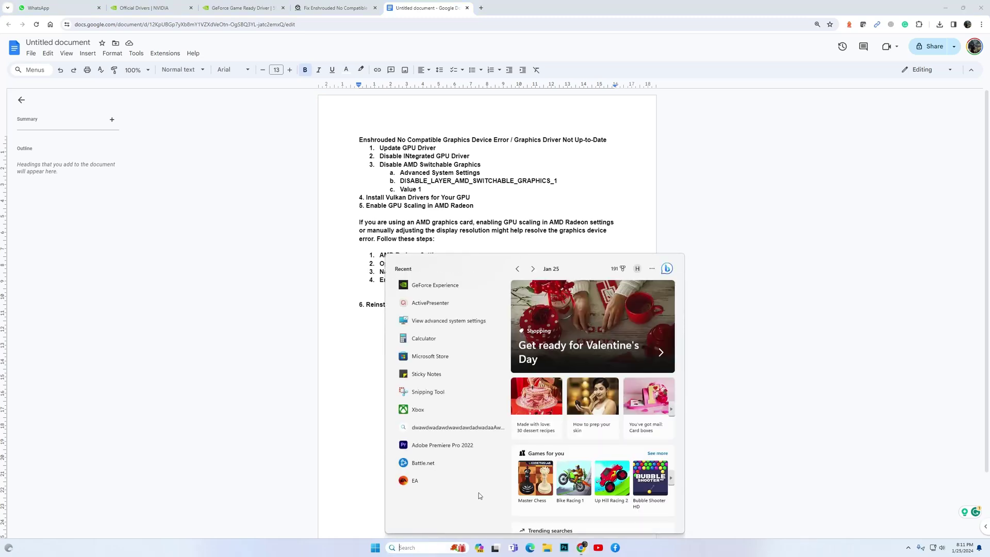
type("avanced")
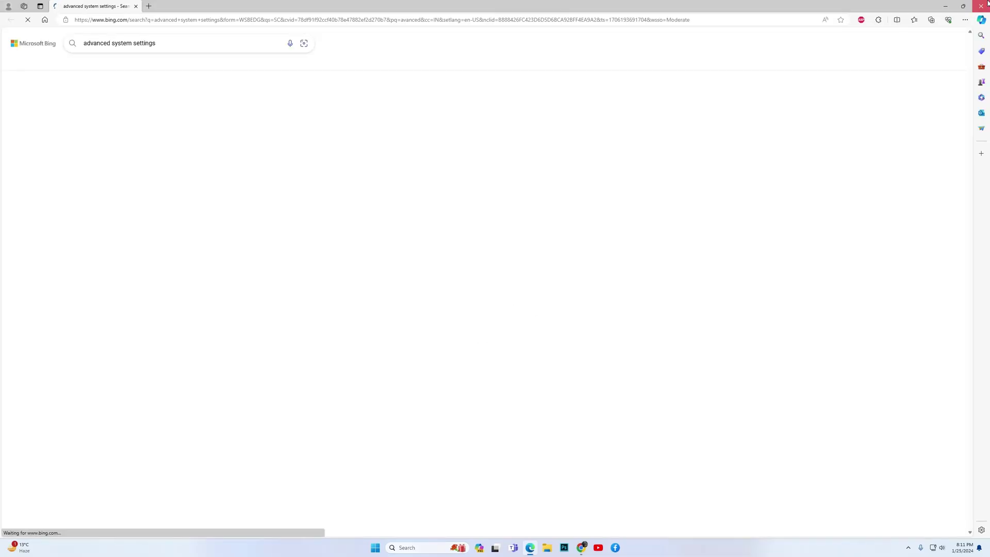
key("alt+Tab")
- Search Windows for "advanced system" and open the Environment Variables from the advanced system settings
left_click(416, 544)
type("advanced")
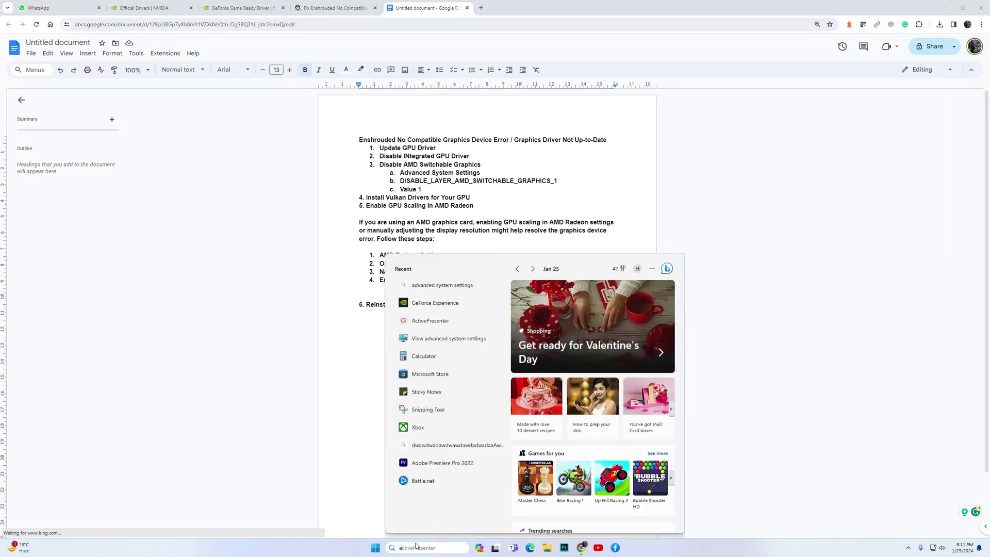
type(" system")
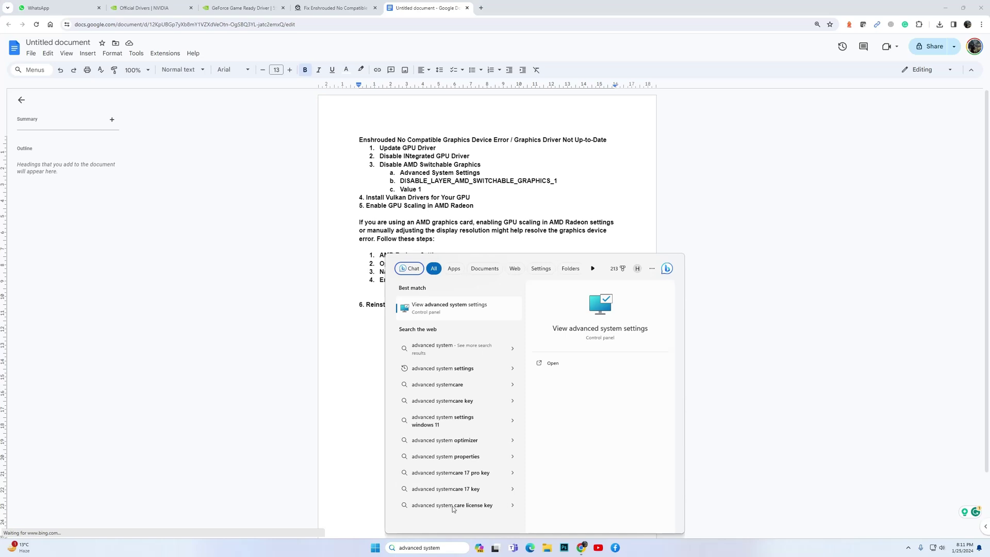
left_click(417, 307)
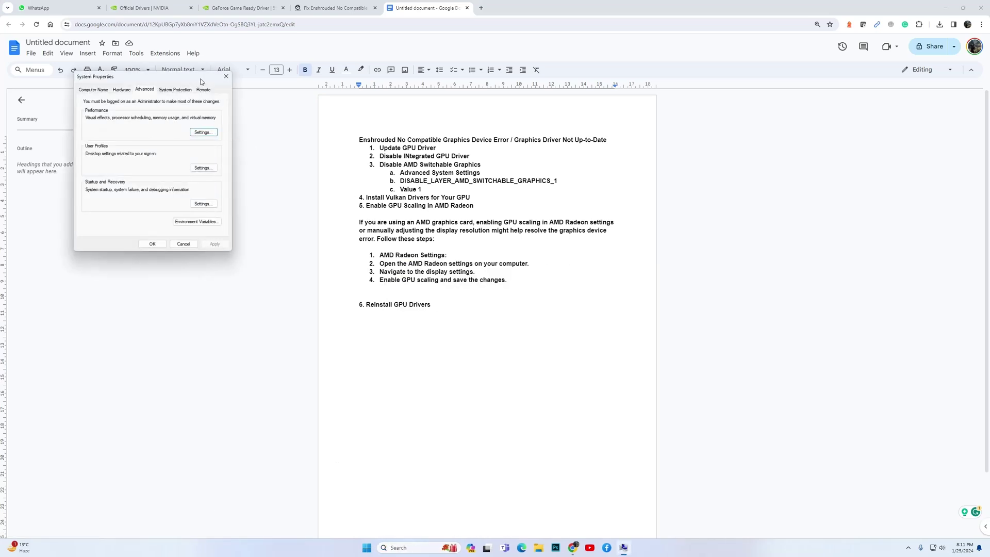
left_click_drag(191, 80, 657, 252)
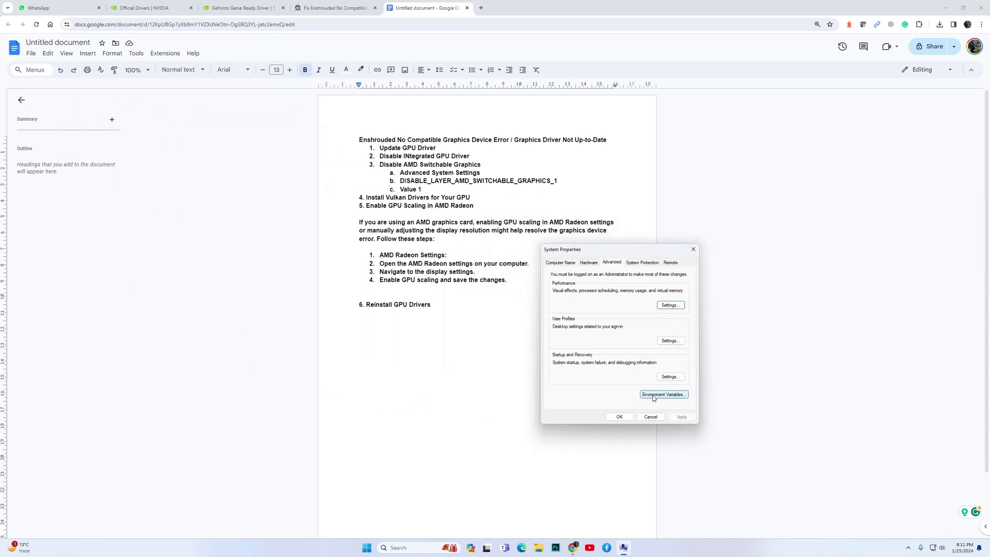
left_click(653, 395)
left_click_drag(529, 162, 697, 239)
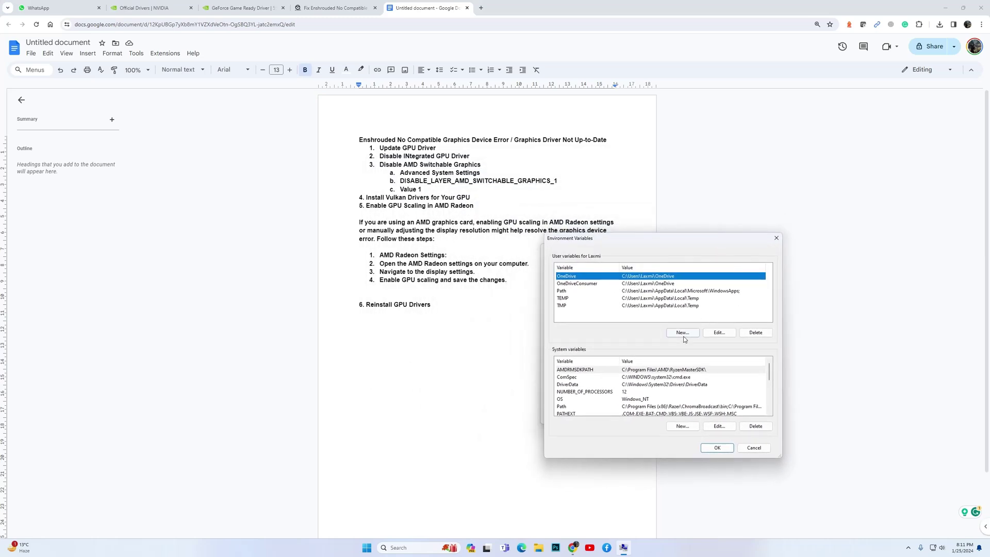
- Add a user environment variable named DISABLE_LAYER_AMD_SWITCHABLE_GRAPHICS_1 with value 1, and save the system properties
left_click(682, 333)
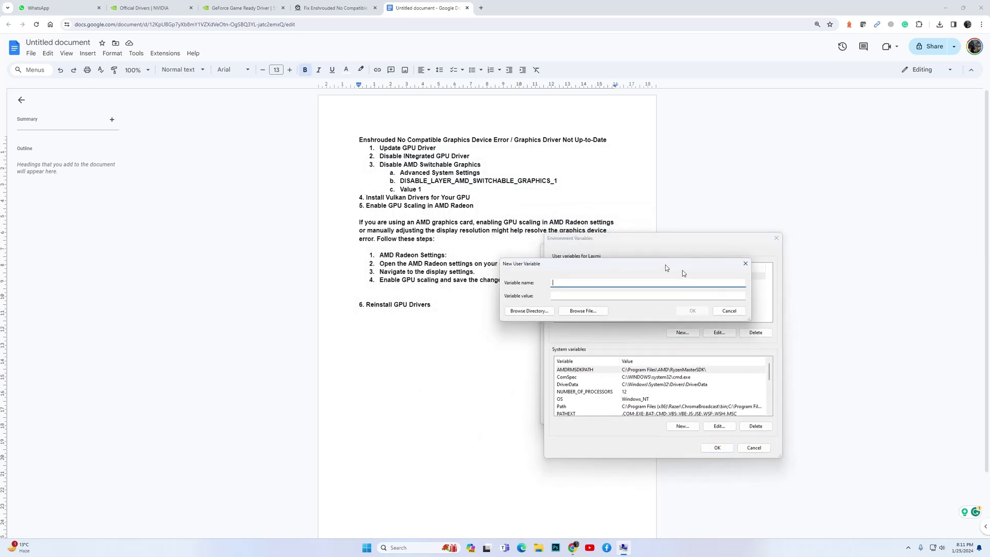
left_click_drag(665, 266, 721, 282)
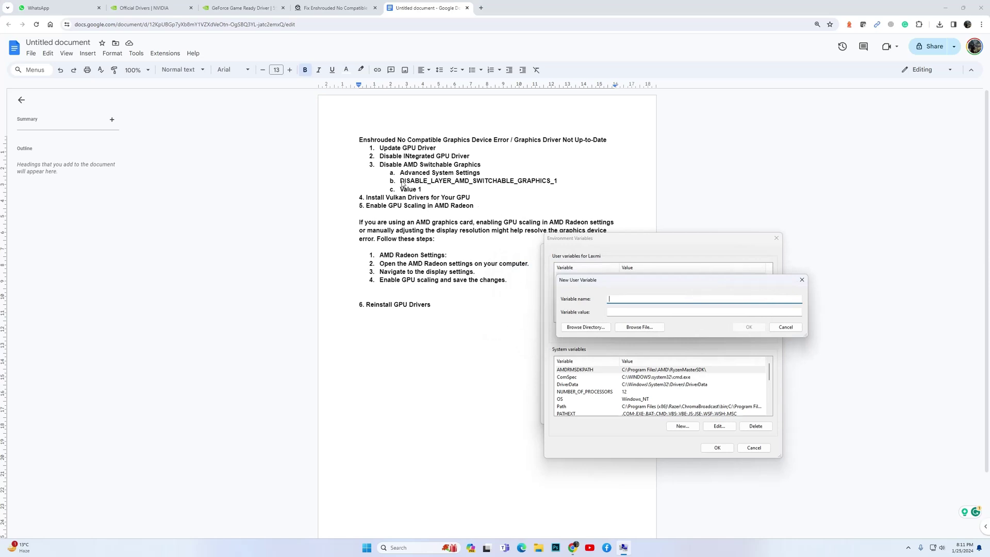
left_click_drag(401, 182, 556, 180)
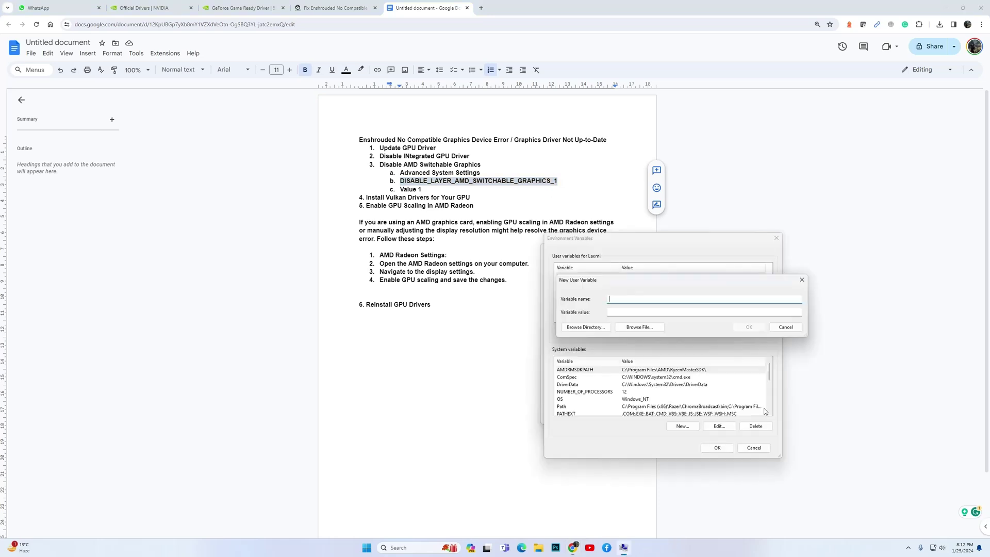
left_click(624, 547)
key("ctrl+v")
left_click(618, 316)
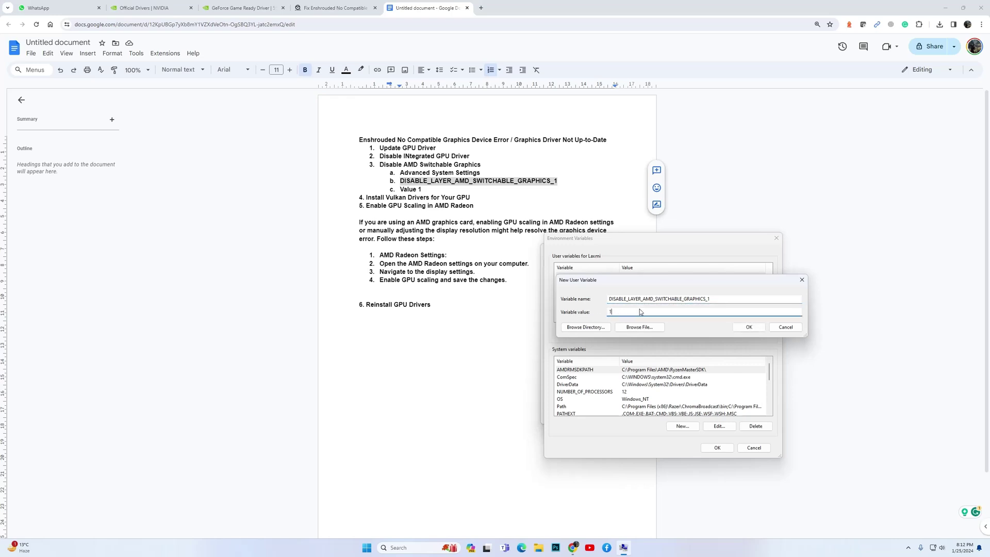
left_click(747, 328)
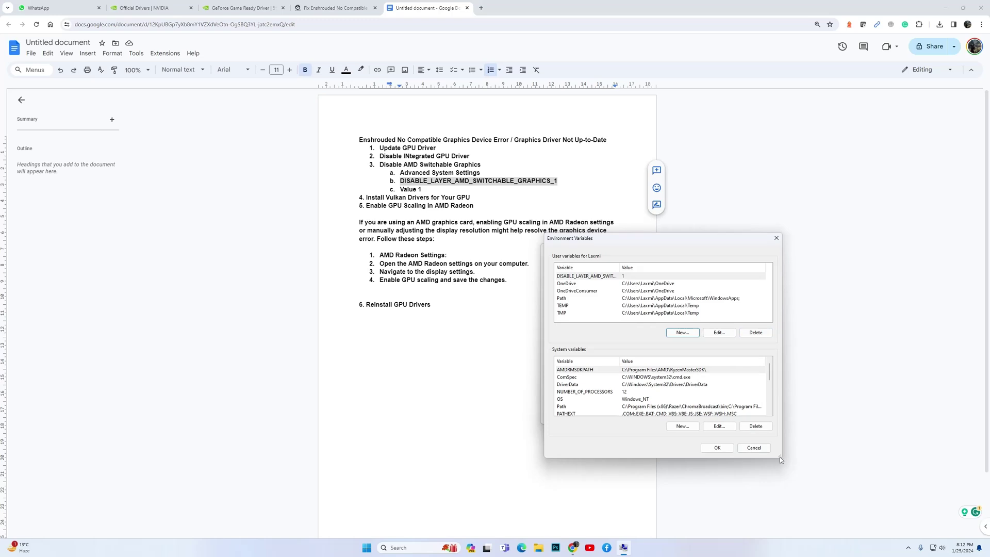
left_click(724, 448)
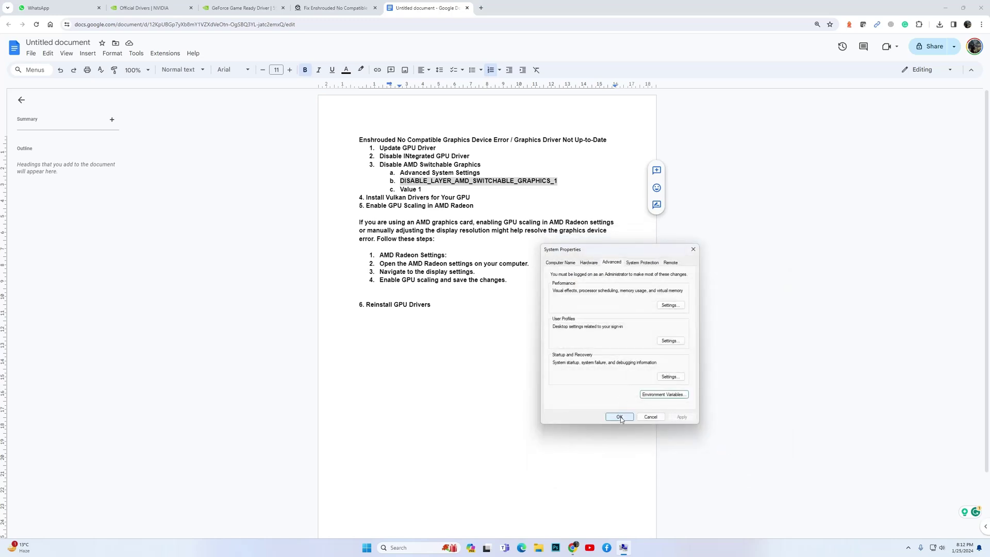
left_click(620, 418)
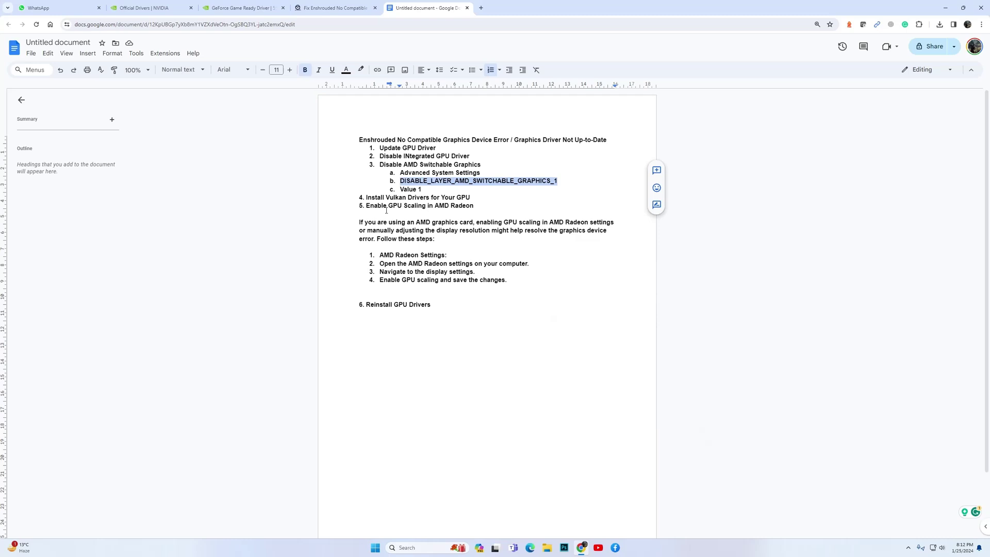
- View the NVIDIA Driver Downloads page, and highlight "GPU scaling" in the document's AMD Radeon instructions
left_click(140, 8)
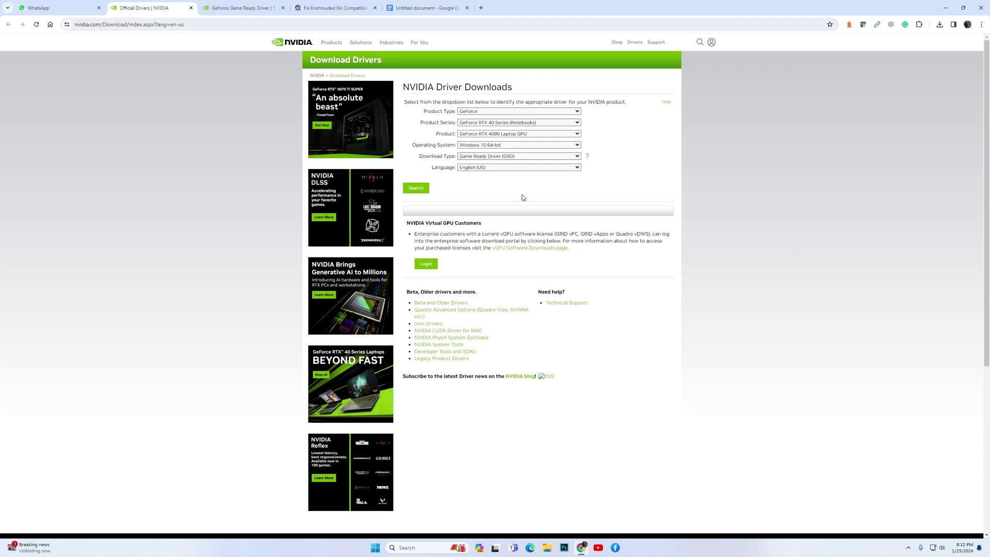
left_click(425, 9)
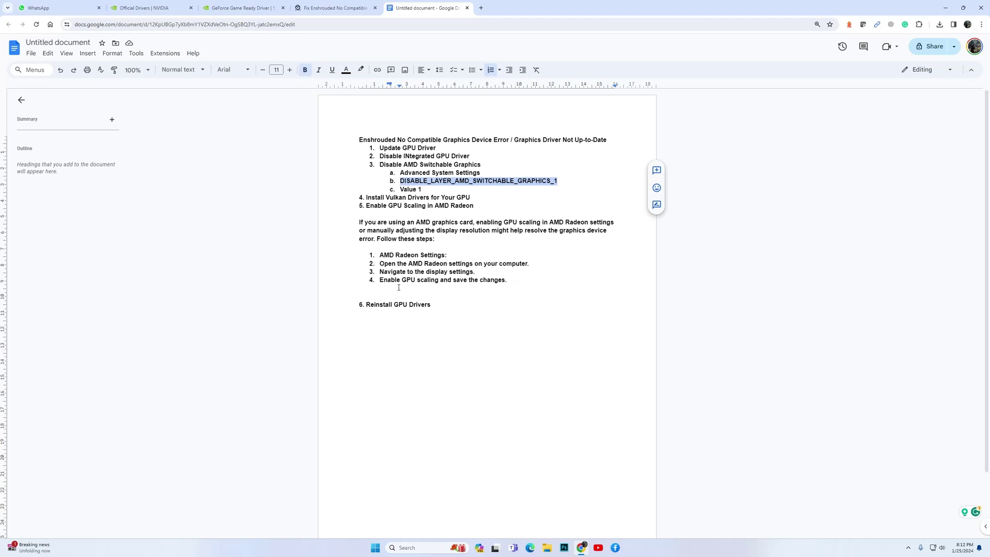
left_click_drag(402, 280, 439, 280)
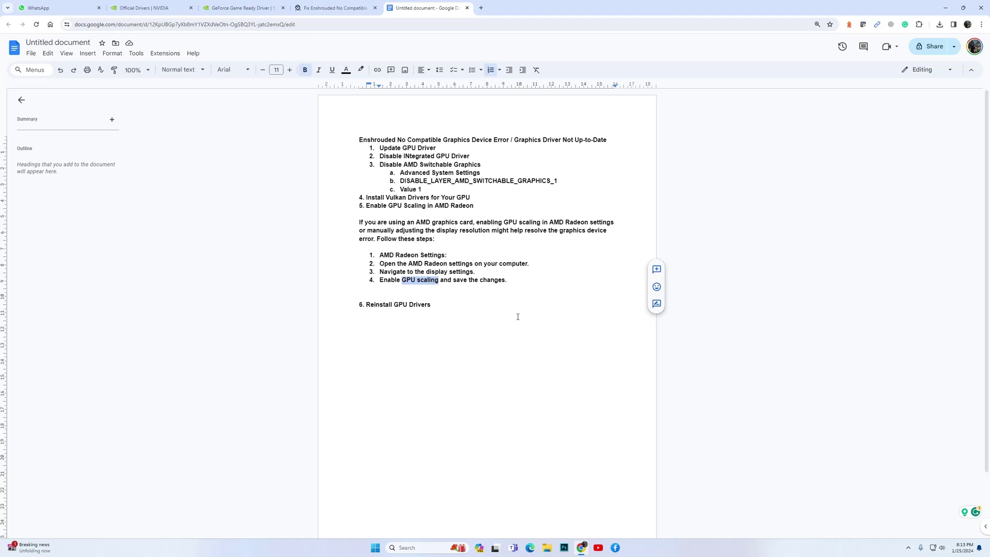
- Highlight the document's text from the title through the AMD Radeon instructions, and the fix list from Update GPU Driver to Reinstall GPU Drivers
left_click_drag(528, 287, 359, 139)
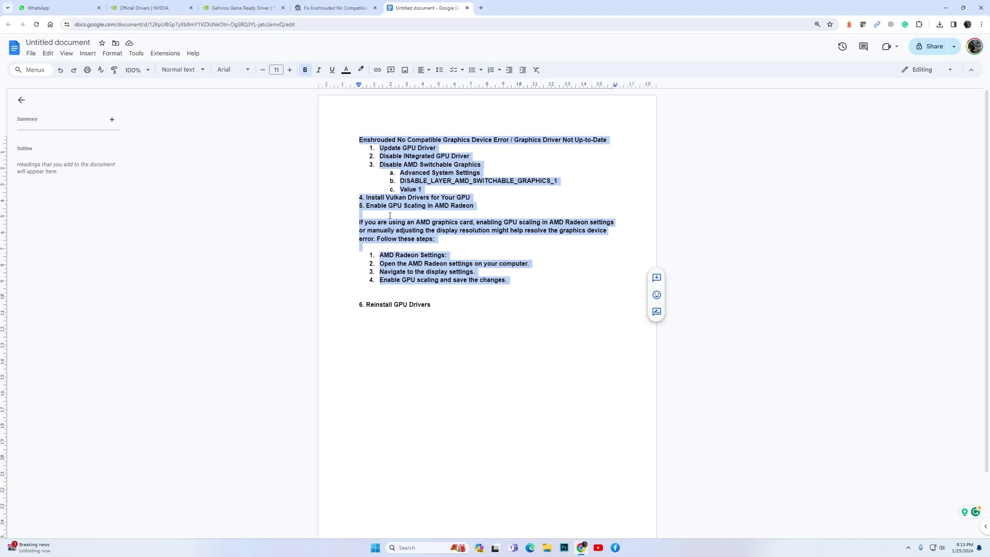
left_click(436, 238)
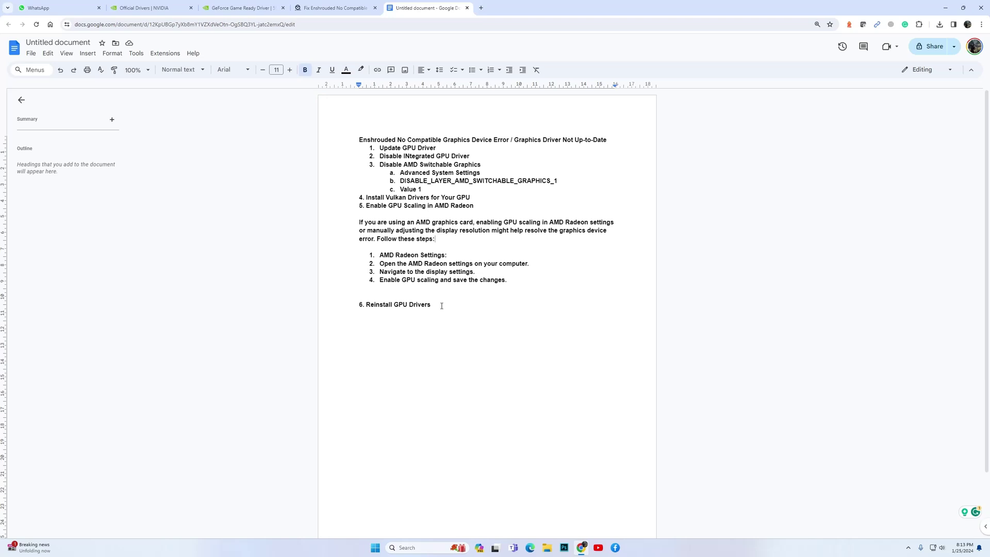
left_click_drag(441, 306, 380, 148)
left_click(494, 223)
- Review the "Fix Enshrouded No Compatible Graphics Device Error" article from its Disable AMD Switchable Graphics section back up to the title
left_click(335, 8)
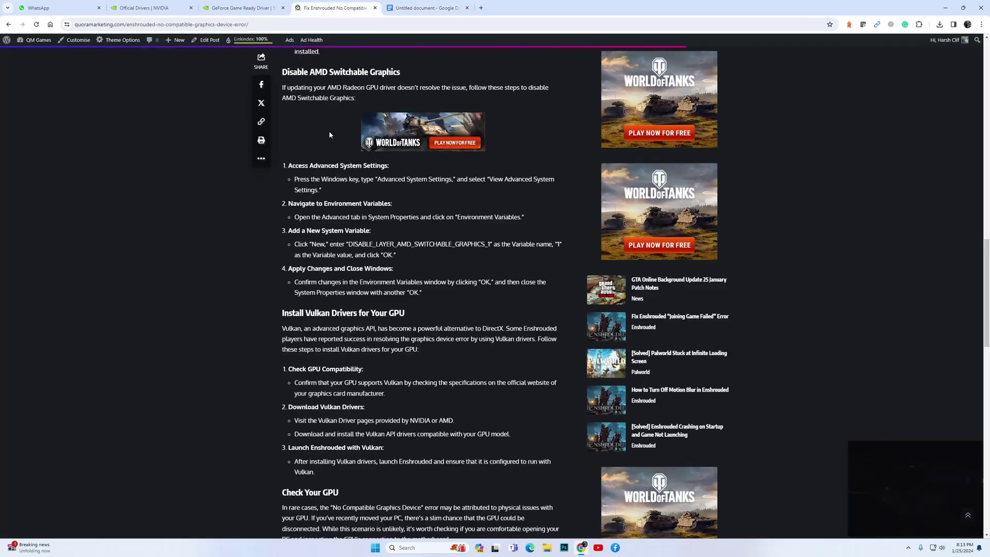
scroll(404, 295, "up", 8)
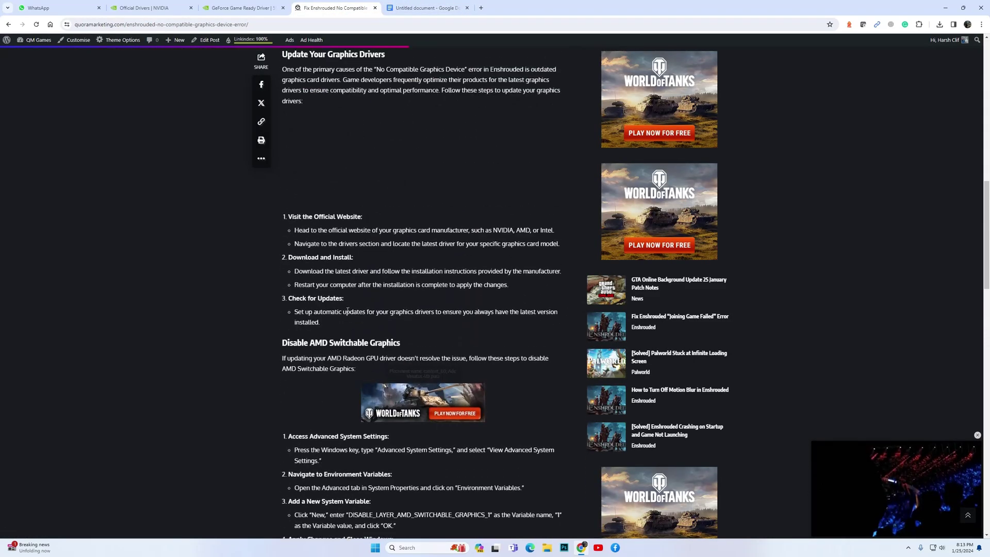
scroll(370, 298, "up", 6)
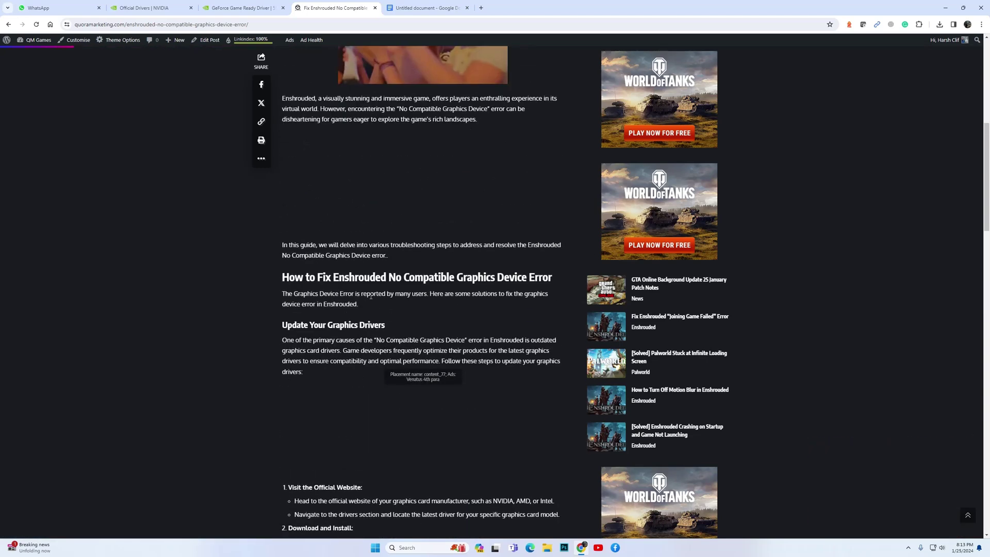
scroll(366, 317, "up", 2)
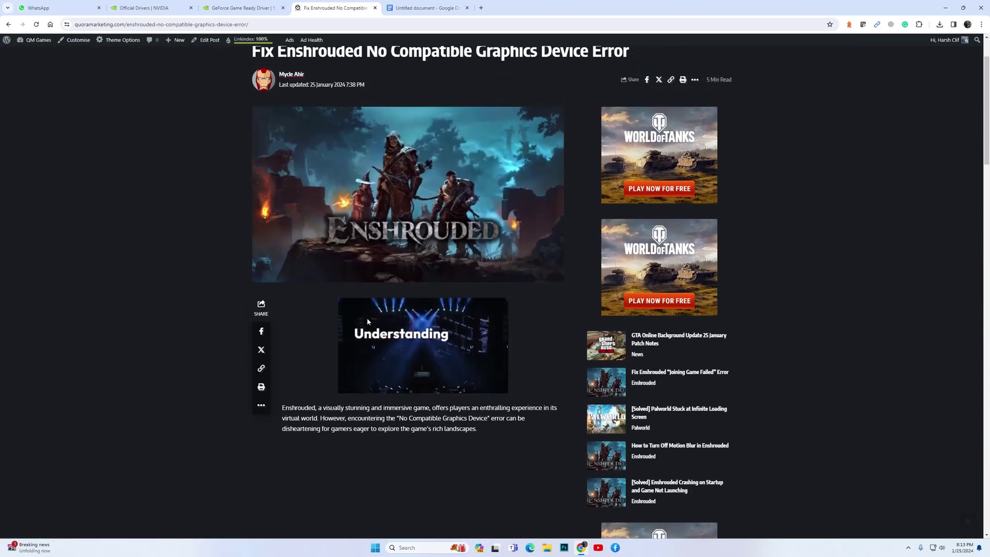